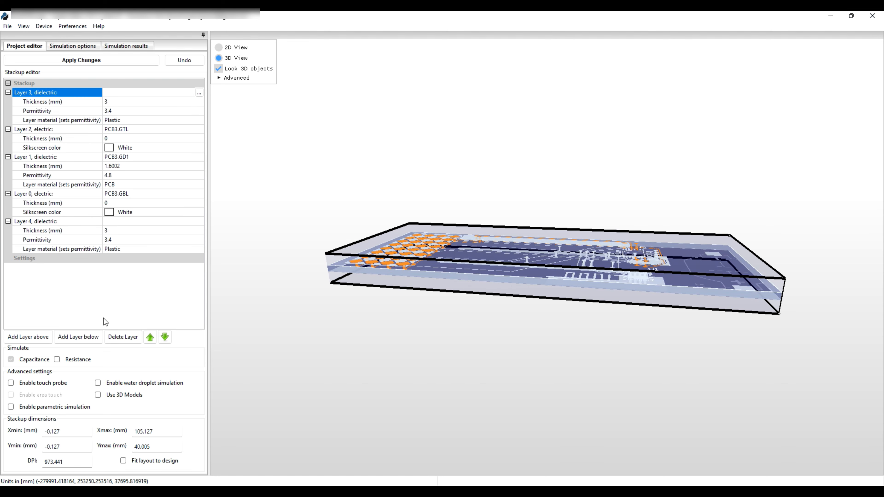
# Delete dielectric layers 3 and 4 from the stackup and apply the changes, keeping the custom electrode names
pyautogui.click(119, 337)
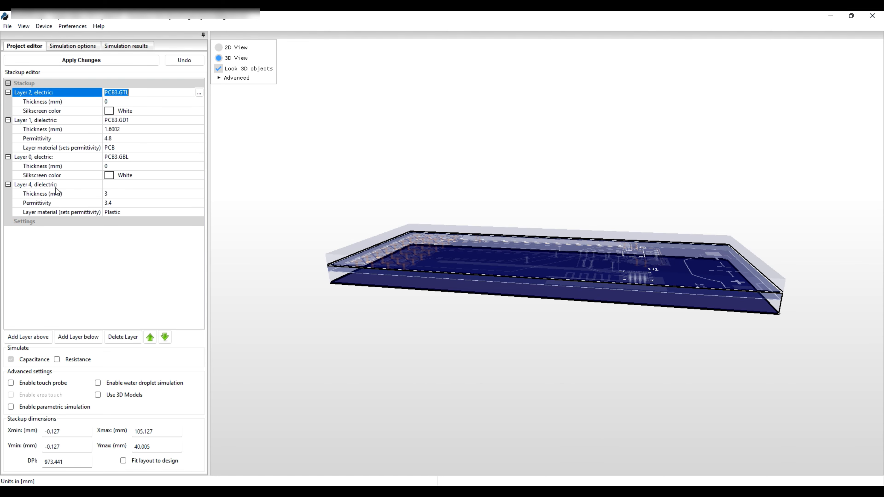
pyautogui.click(58, 185)
pyautogui.click(129, 337)
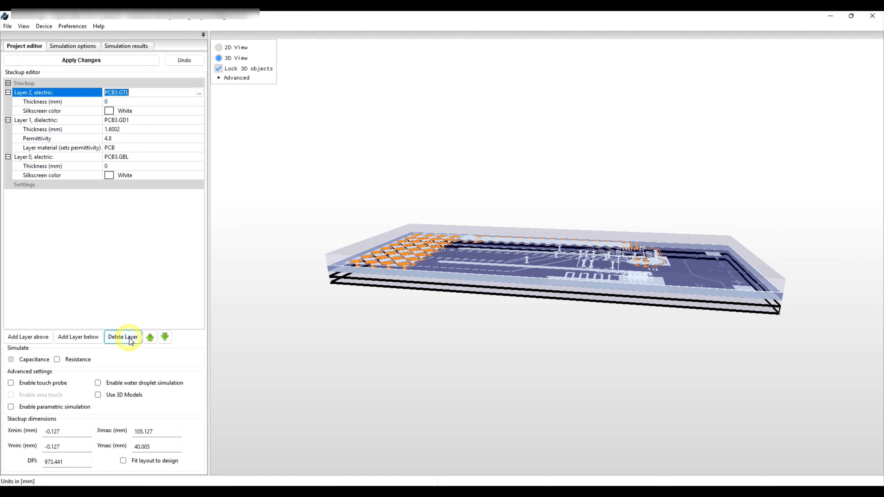
pyautogui.click(105, 61)
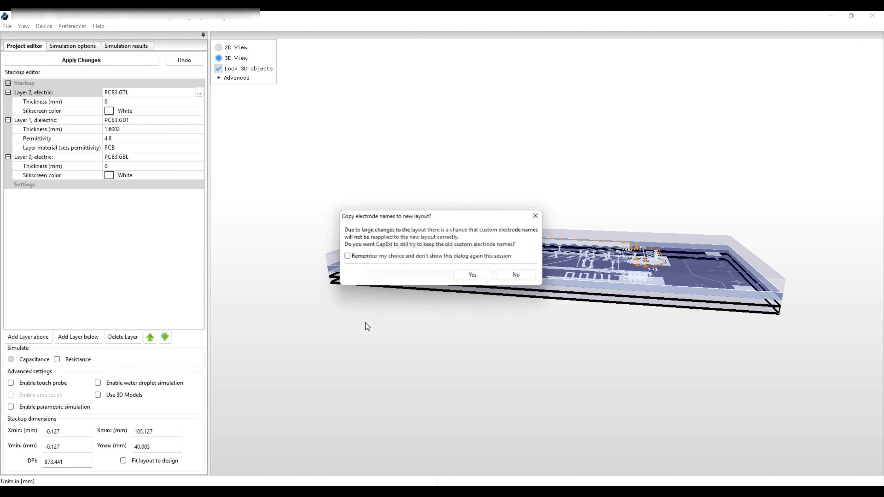
pyautogui.click(466, 275)
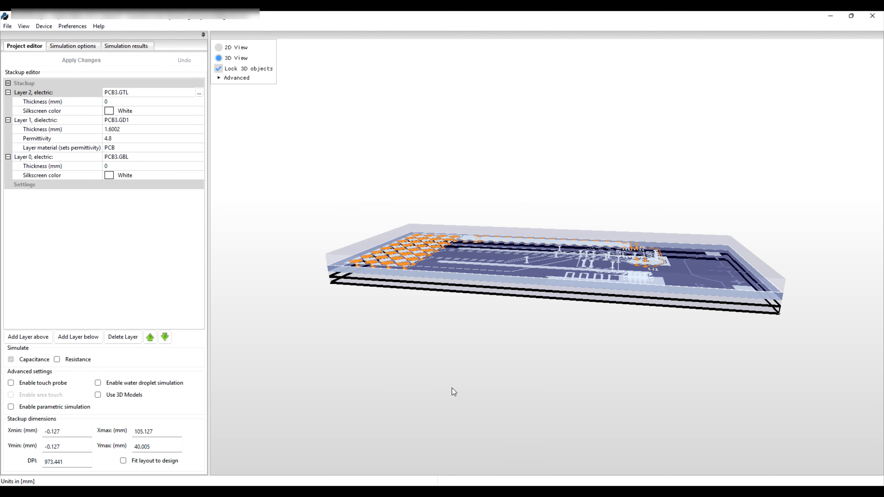
# Enable the use of 3D models and import remote control2_allfill_no_shield.stl in mm at scale 1000
pyautogui.moveTo(423, 388); pyautogui.dragTo(412, 330)
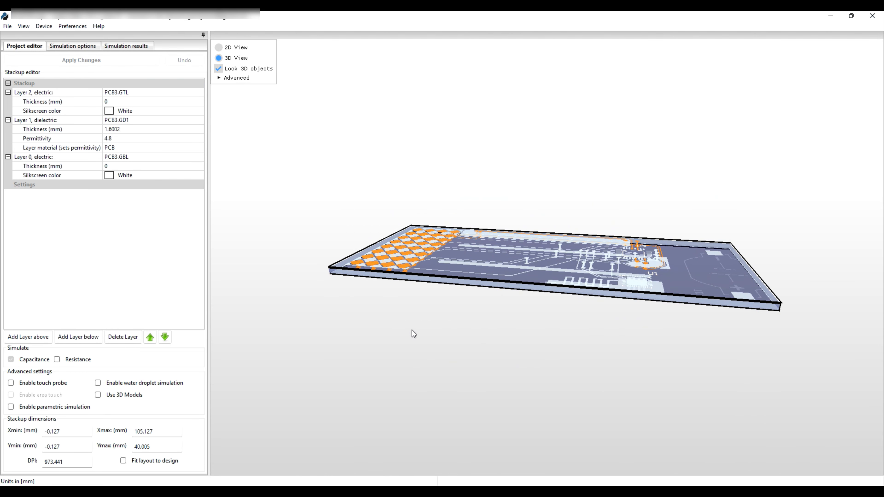
pyautogui.scroll(-2, 412, 331)
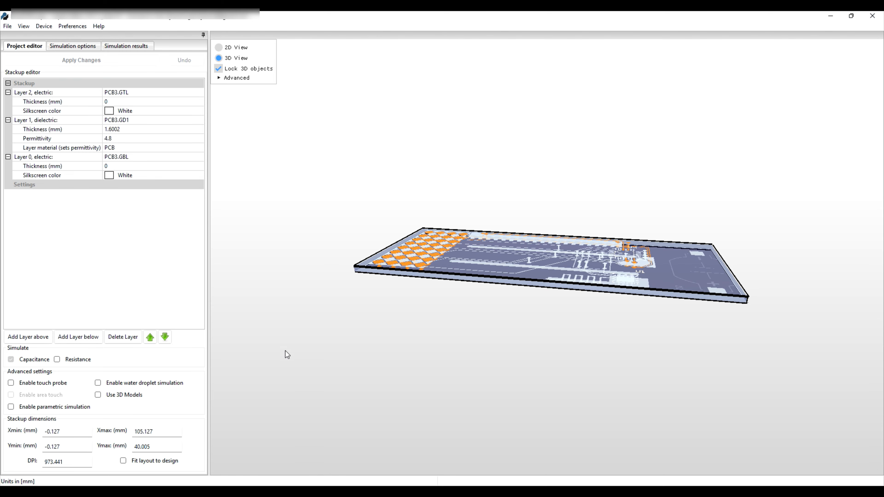
pyautogui.click(98, 394)
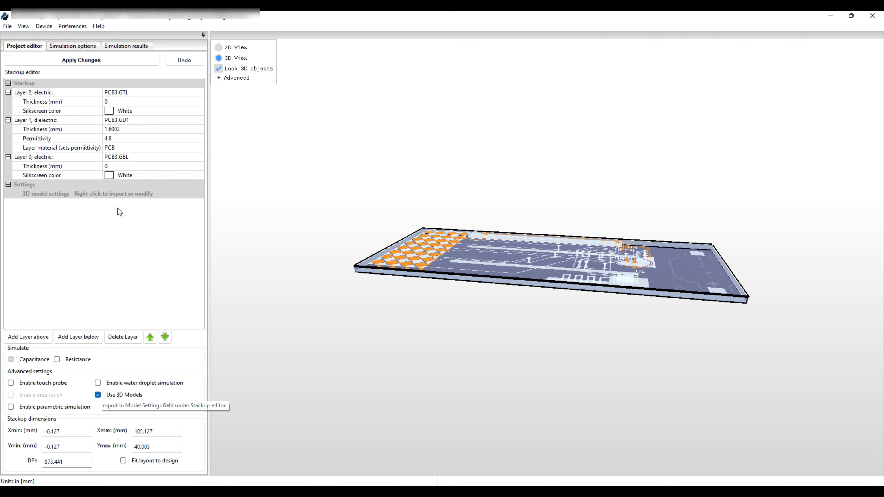
pyautogui.rightClick(119, 193)
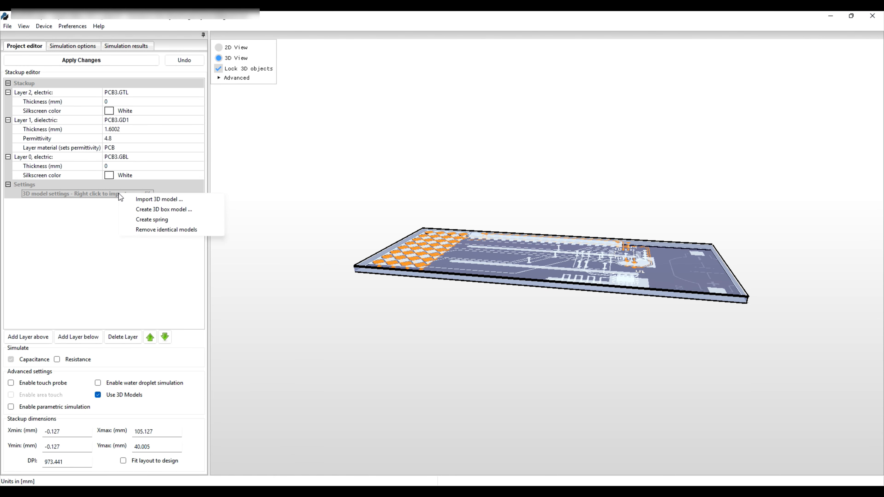
pyautogui.click(167, 200)
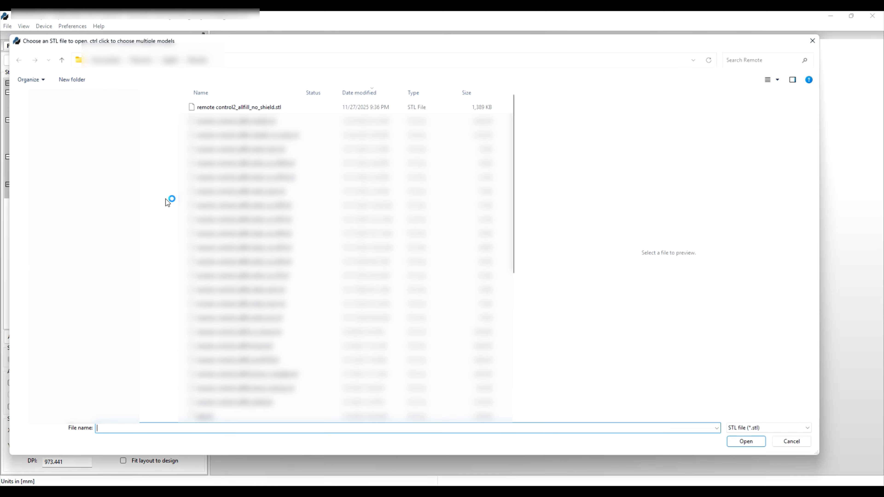
pyautogui.click(242, 107)
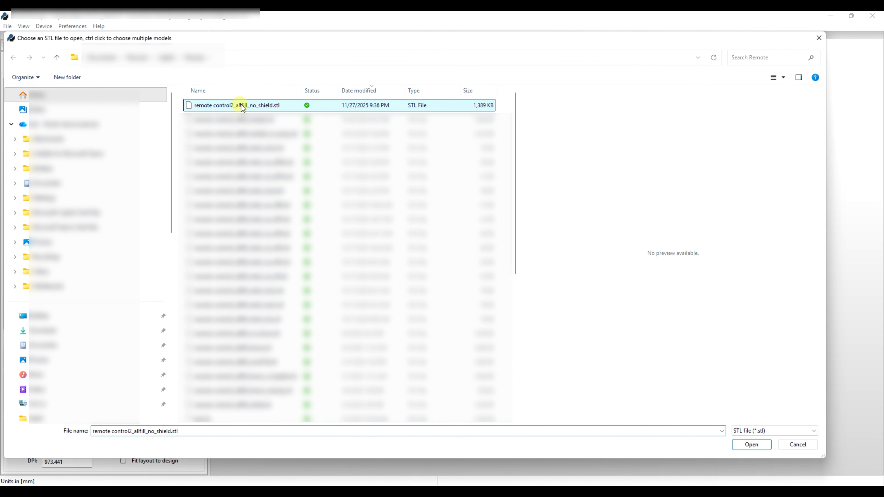
pyautogui.click(748, 443)
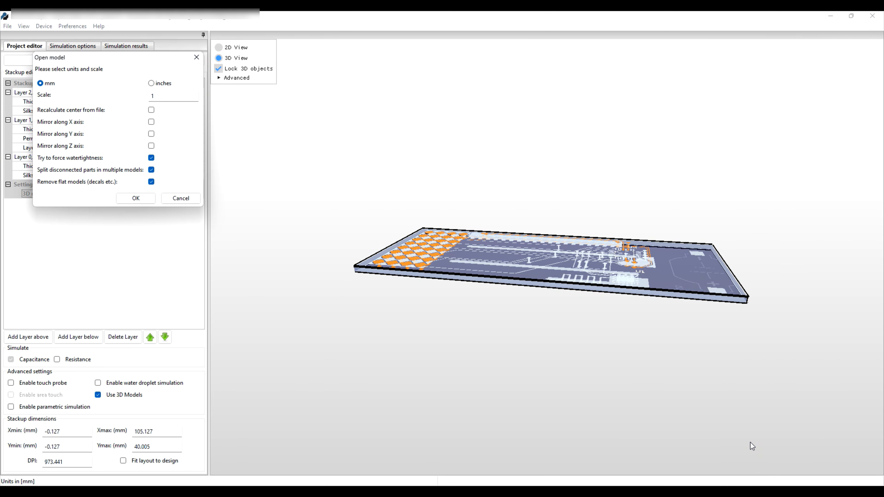
pyautogui.click(174, 96)
pyautogui.write('000')
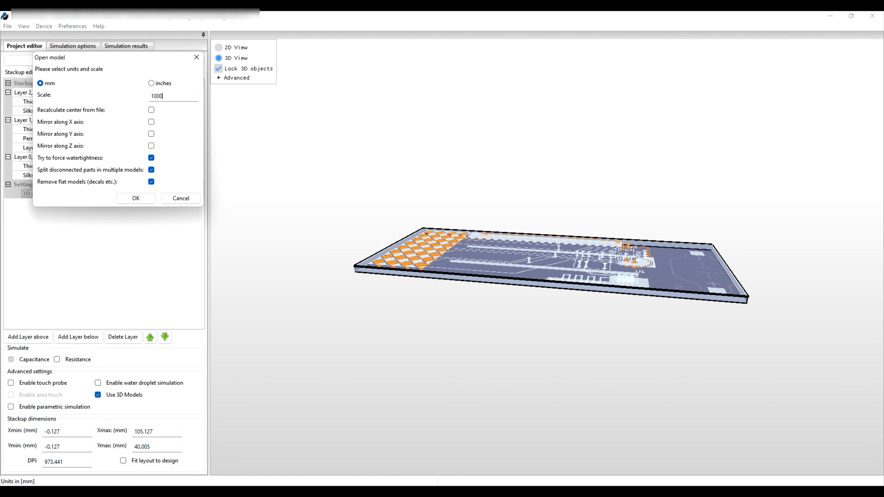
pyautogui.click(141, 197)
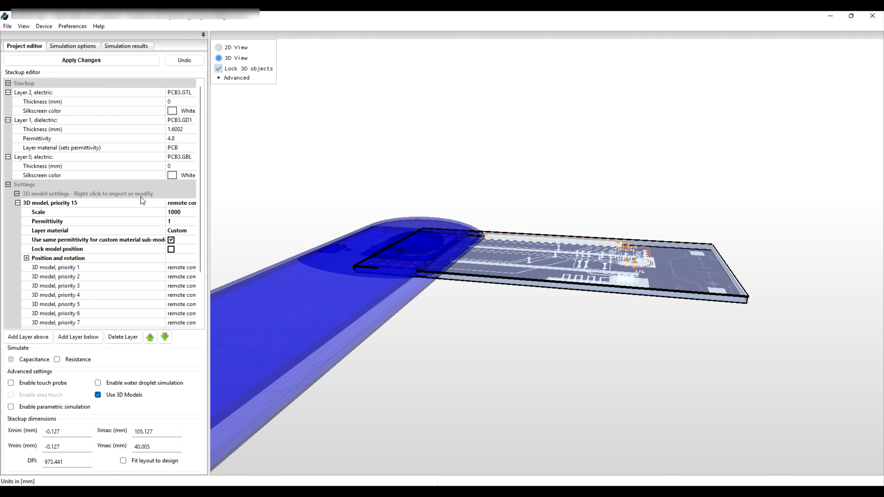
# Rotate the imported remote control model by +90 degrees around the Z axis and leave rotation mode
pyautogui.moveTo(493, 333)
pyautogui.mouseDown()
pyautogui.moveTo(495, 357)
pyautogui.moveTo(491, 306)
pyautogui.moveTo(492, 344)
pyautogui.mouseUp()
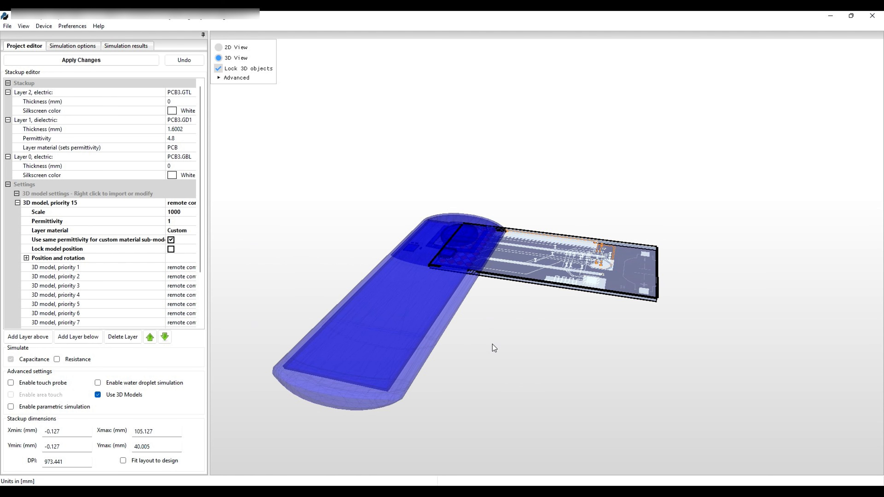
pyautogui.rightClick(410, 303)
pyautogui.click(450, 308)
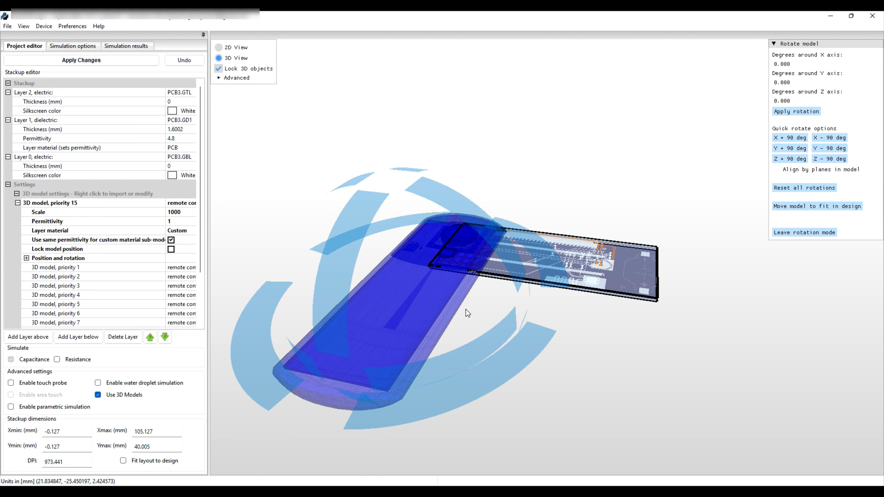
pyautogui.click(800, 159)
pyautogui.click(801, 230)
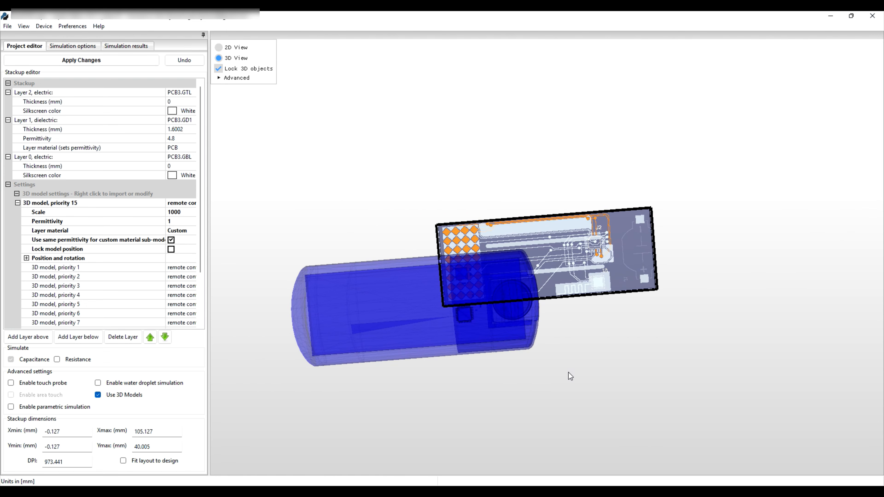
# Switch to the 2D view with the view direction set to Z (default view from top)
pyautogui.click(219, 47)
pyautogui.click(219, 79)
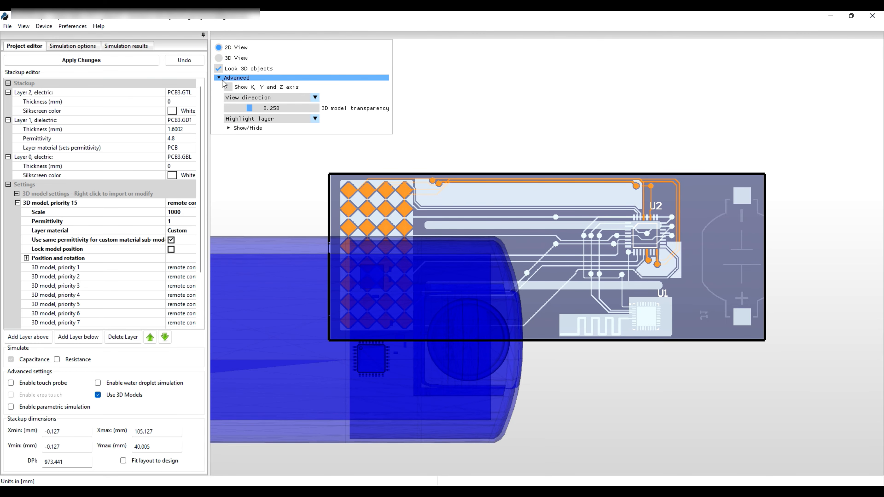
pyautogui.click(315, 98)
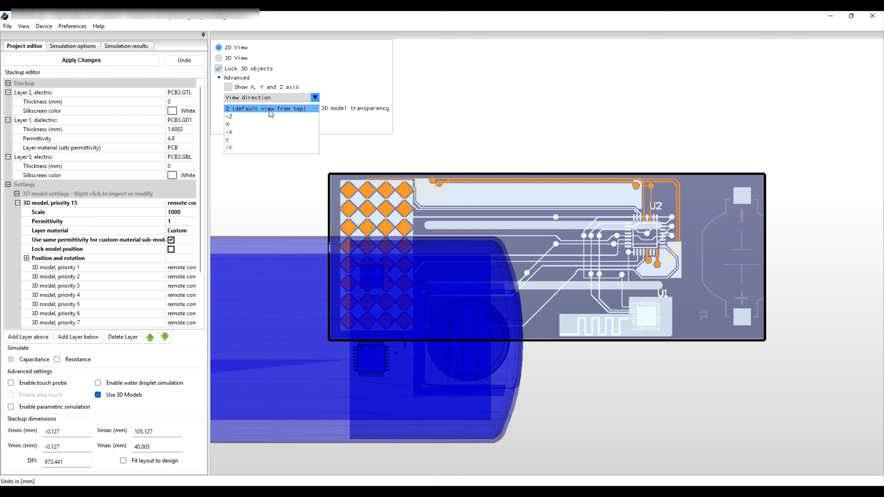
pyautogui.click(251, 109)
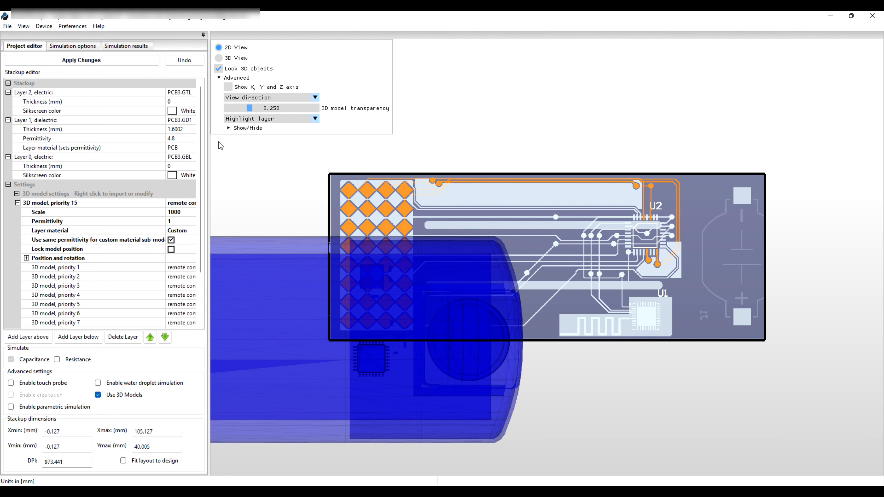
# Unlock the 3D objects and move the remote control model so its internal board lines up with the PCB outline
pyautogui.click(218, 68)
pyautogui.moveTo(256, 339); pyautogui.dragTo(530, 268)
pyautogui.scroll(3, 371, 210)
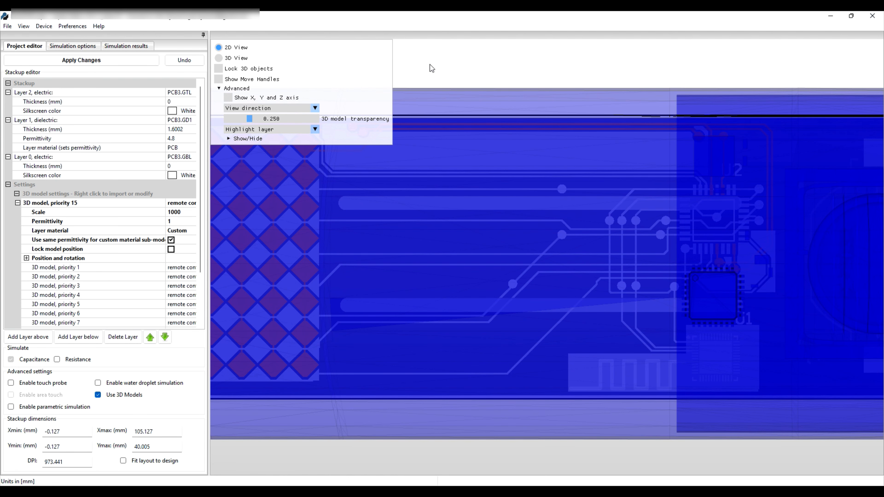
pyautogui.moveTo(431, 65); pyautogui.dragTo(596, 158)
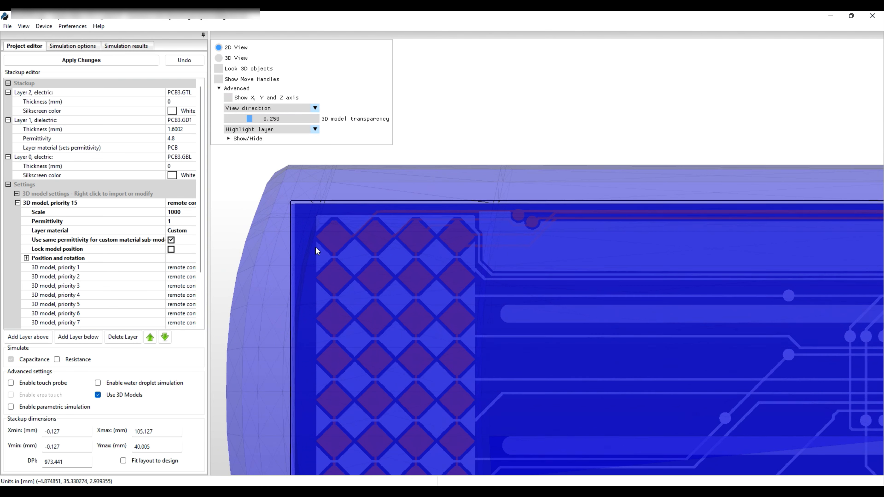
pyautogui.scroll(3, 314, 246)
pyautogui.moveTo(272, 212); pyautogui.dragTo(264, 206)
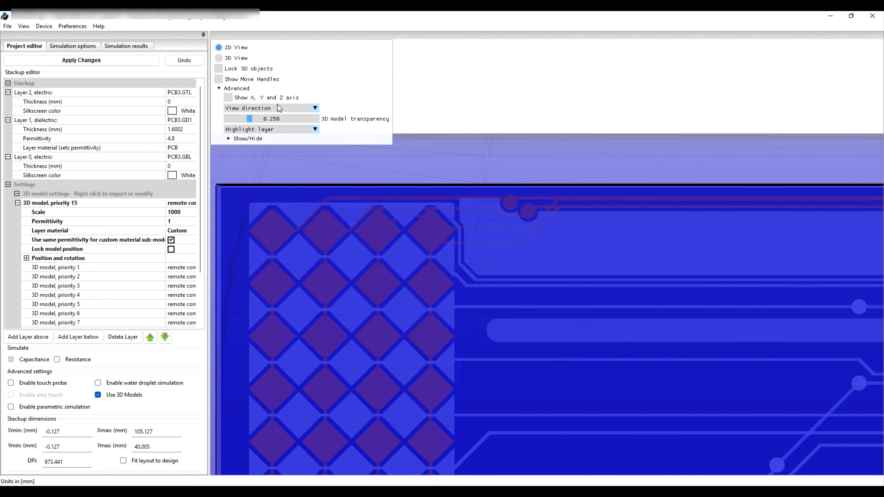
# Set the view direction to X and shift the remote control model to align it with the PCB in height
pyautogui.click(315, 108)
pyautogui.click(253, 135)
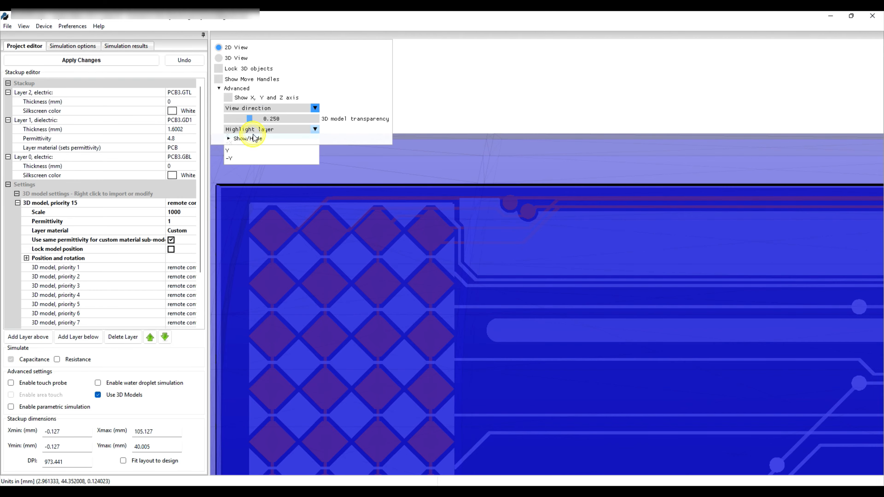
pyautogui.moveTo(543, 267); pyautogui.dragTo(384, 256)
pyautogui.scroll(2, 540, 369)
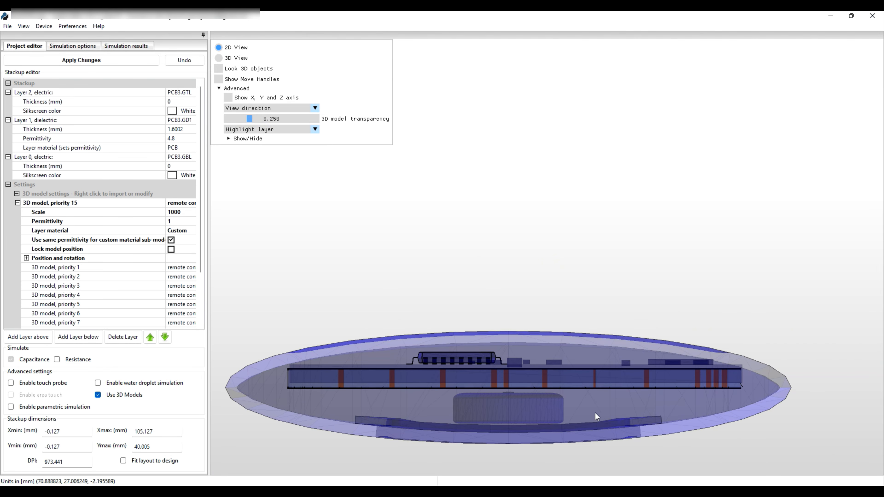
pyautogui.moveTo(585, 360); pyautogui.dragTo(578, 359)
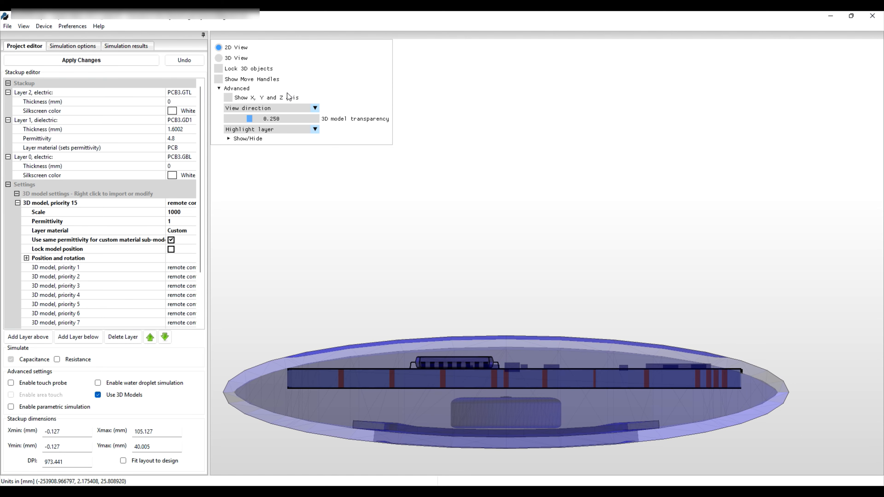
# Set the view direction to Y and check the remote control model's alignment along the PCB
pyautogui.click(316, 109)
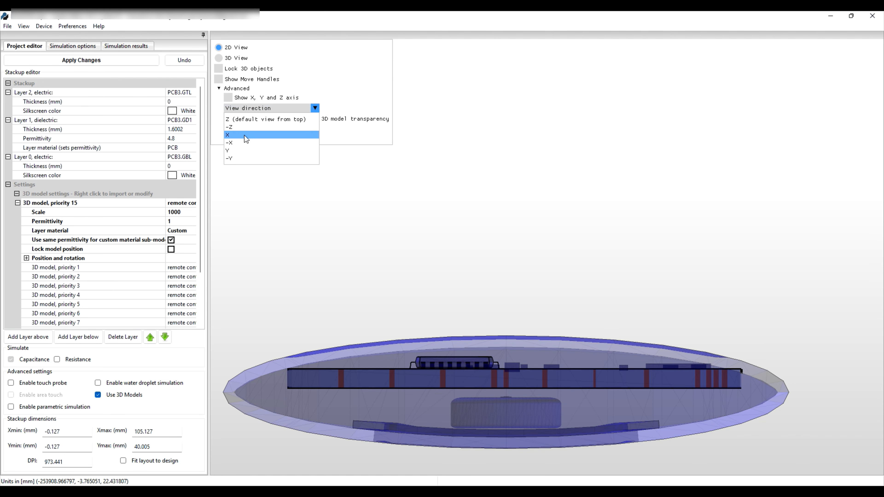
pyautogui.click(240, 150)
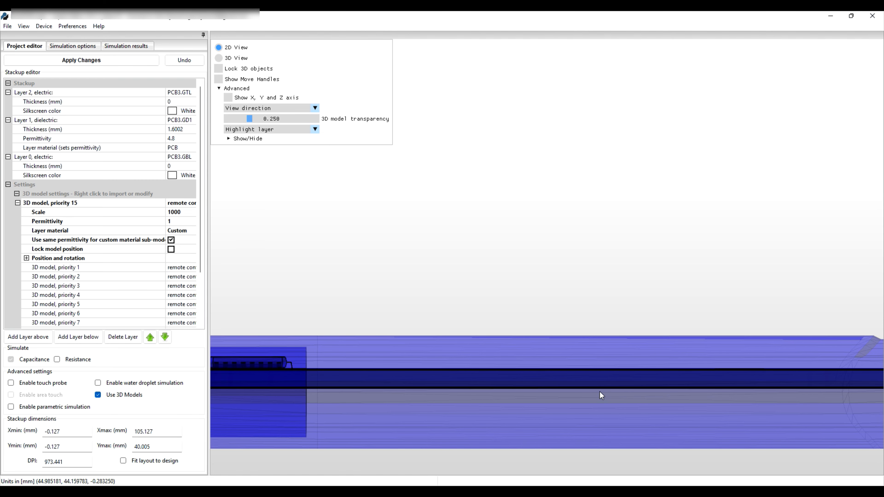
pyautogui.scroll(-5, 599, 392)
pyautogui.scroll(4, 377, 308)
pyautogui.scroll(-4, 359, 311)
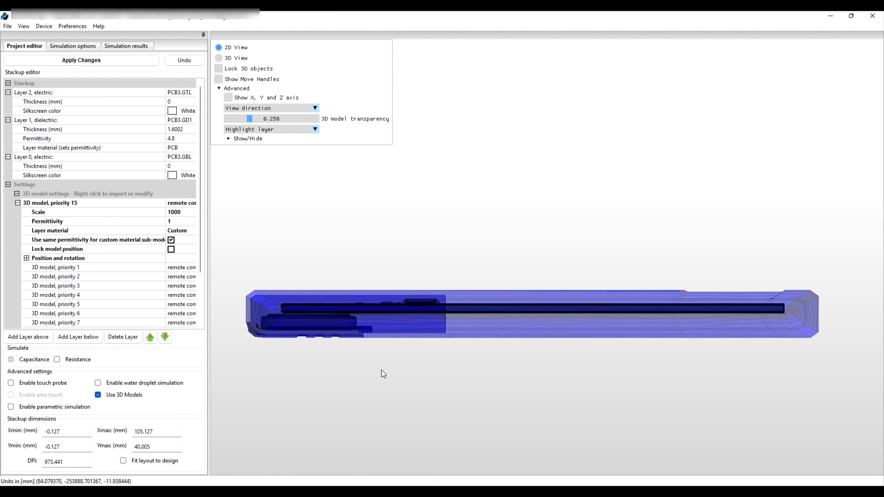
pyautogui.moveTo(348, 356); pyautogui.dragTo(350, 300)
# Return to the 3D view and lock the 3D objects in place
pyautogui.click(219, 58)
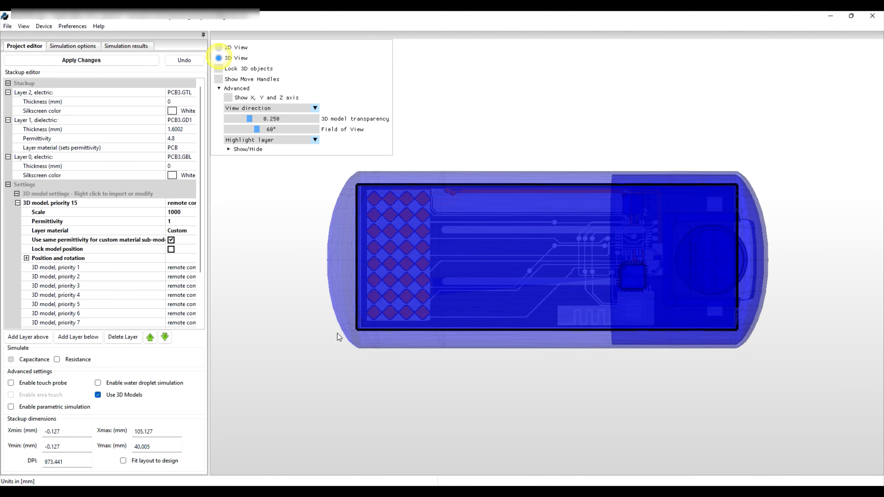
pyautogui.moveTo(333, 355); pyautogui.dragTo(317, 322)
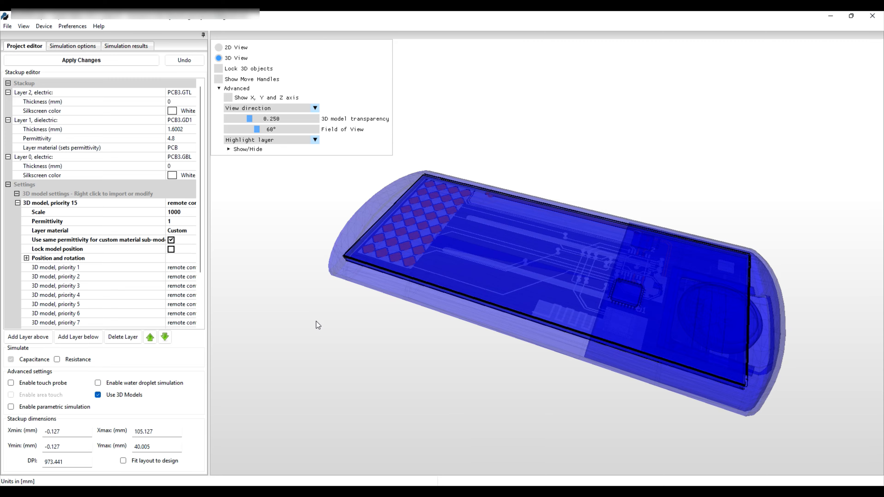
pyautogui.click(218, 68)
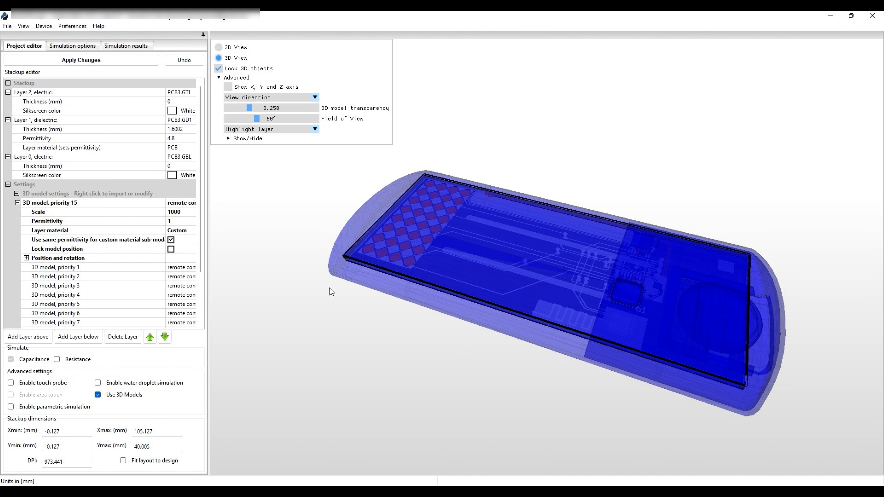
# Hide the priority 2 sub-model that duplicates the PCB and ignore it in simulation
pyautogui.moveTo(330, 288); pyautogui.dragTo(363, 401)
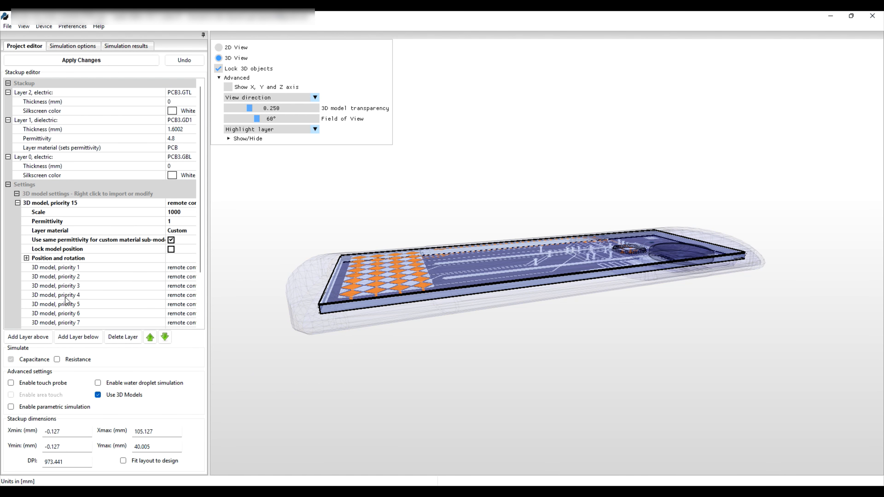
pyautogui.rightClick(69, 278)
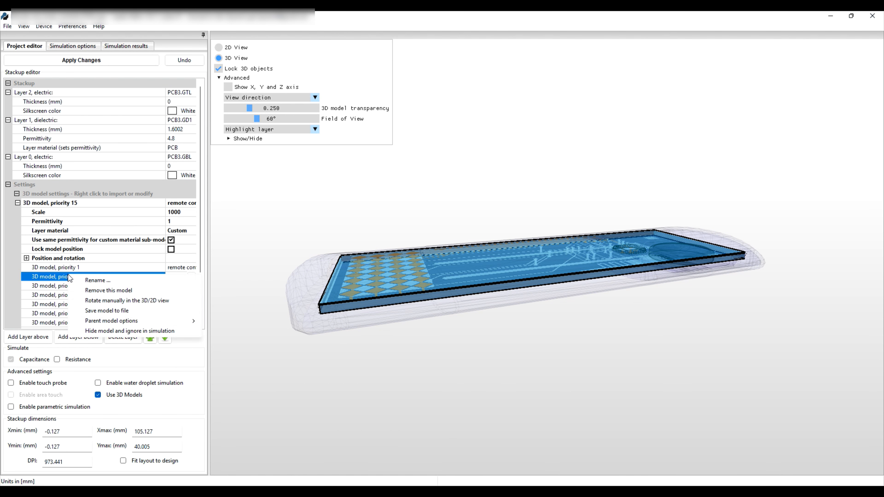
pyautogui.click(107, 332)
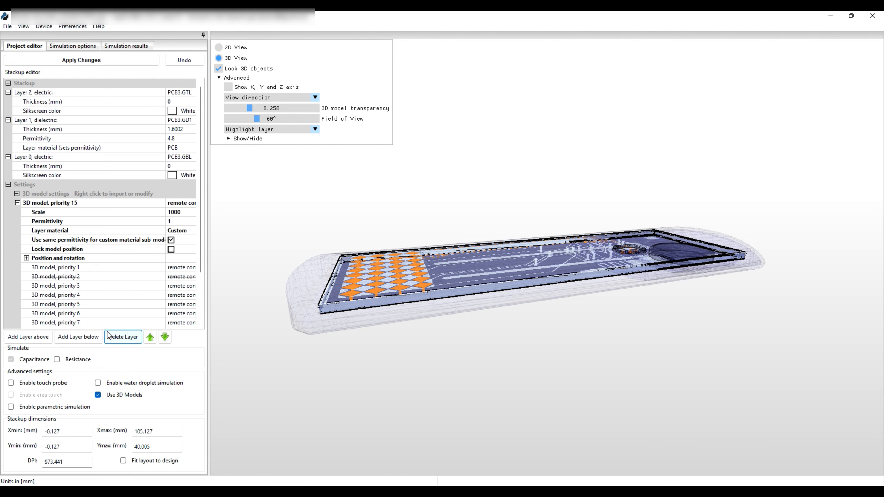
# Rename the priority 15 parent 3D model to body
pyautogui.click(57, 204)
pyautogui.rightClick(56, 206)
pyautogui.click(80, 211)
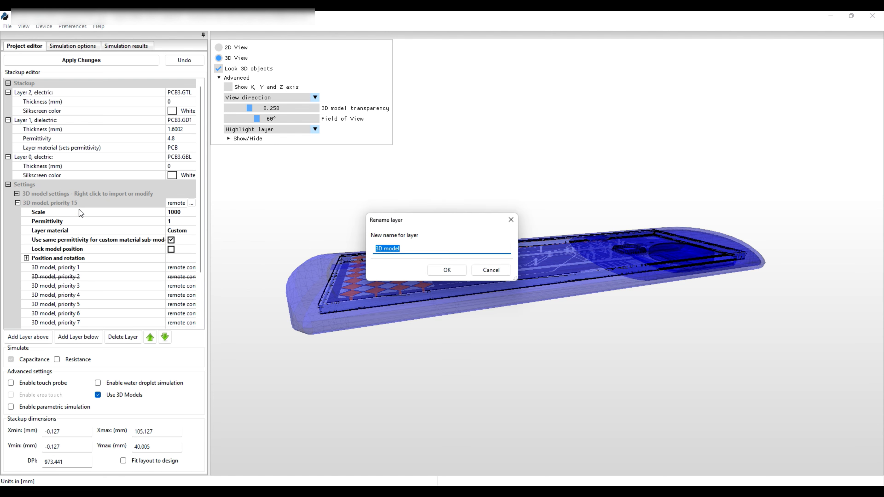
pyautogui.write('body')
pyautogui.press('Return')
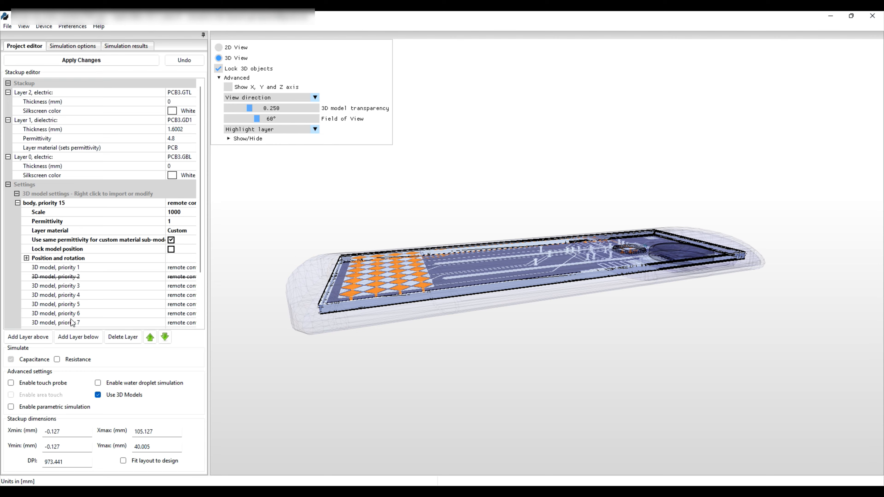
# Rename the priority 12 sub-model to battery door frame
pyautogui.moveTo(200, 249); pyautogui.dragTo(210, 320)
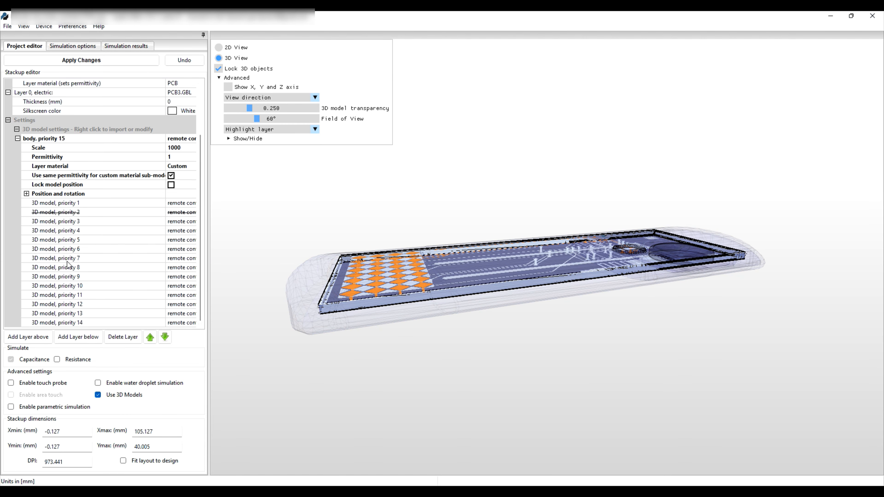
pyautogui.moveTo(264, 330); pyautogui.dragTo(265, 300)
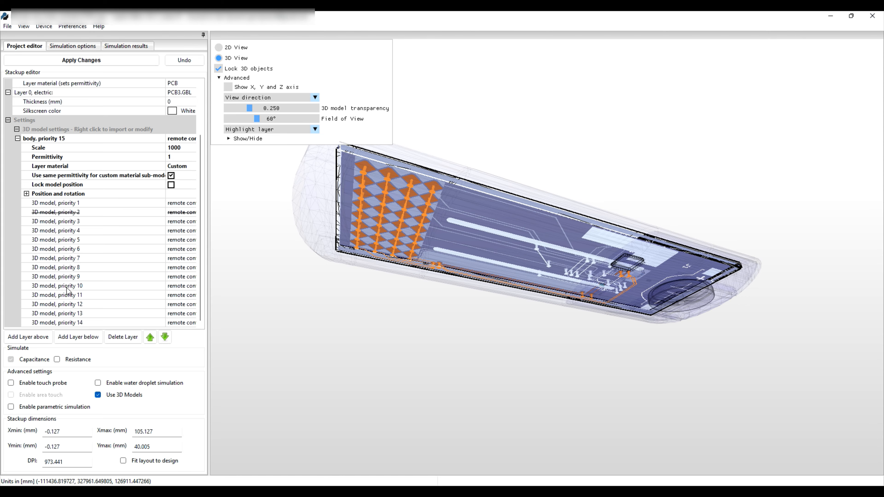
pyautogui.click(66, 307)
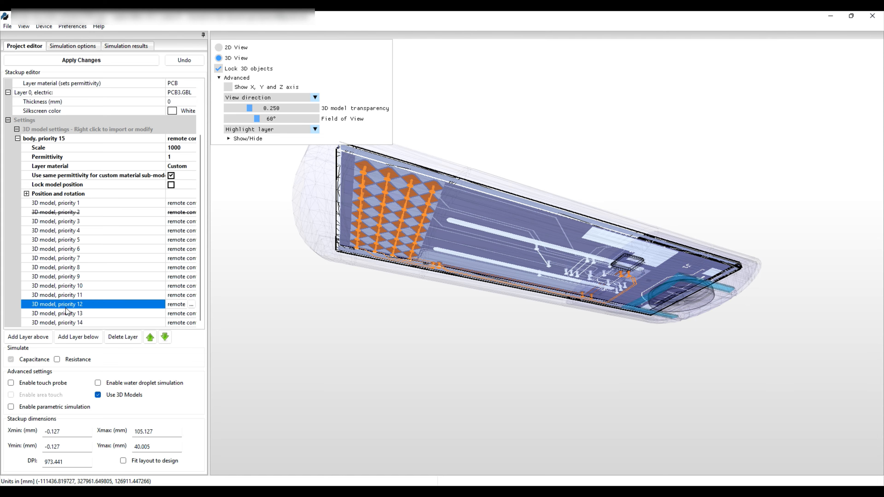
pyautogui.rightClick(71, 306)
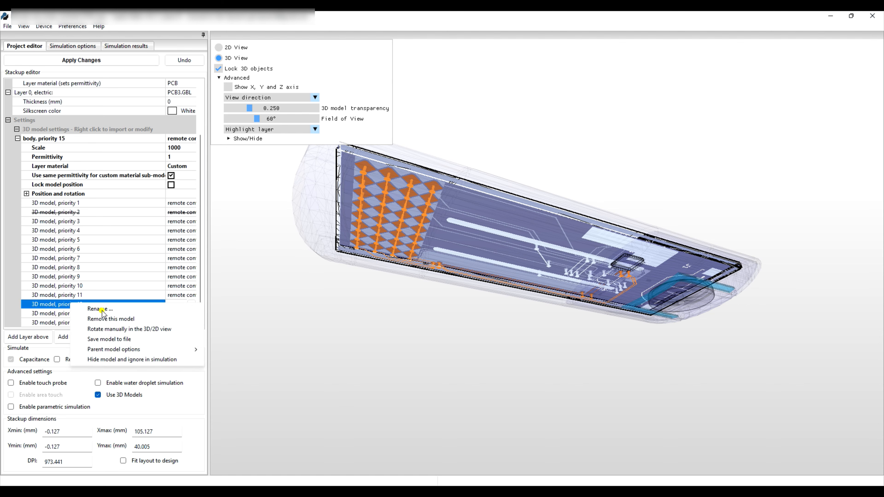
pyautogui.click(102, 309)
pyautogui.write('battery door frame')
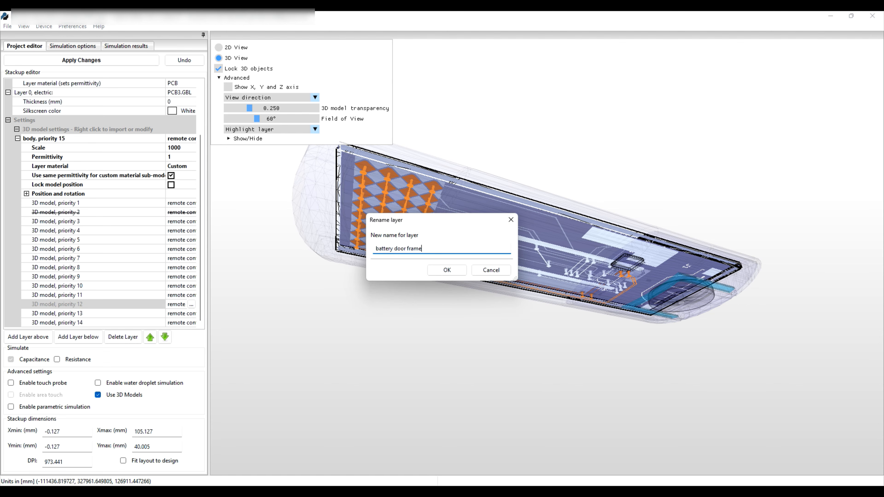
pyautogui.click(446, 270)
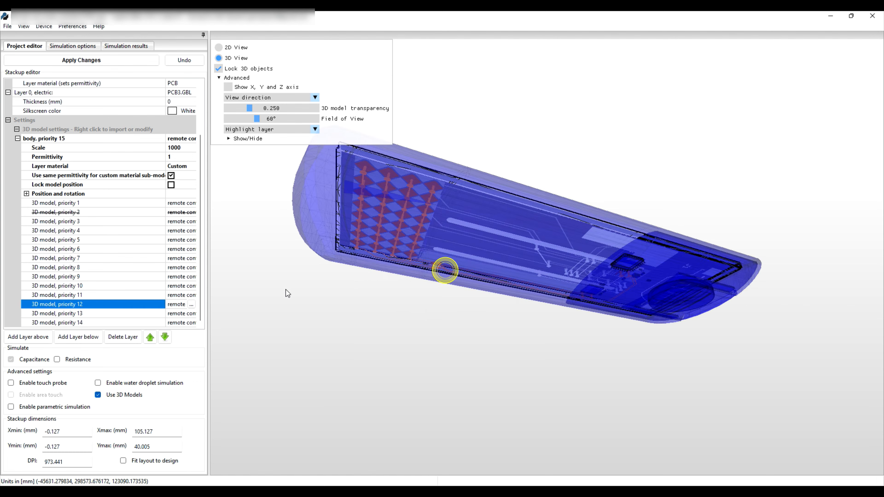
# Rename the priority 13 sub-model to battery door
pyautogui.rightClick(66, 315)
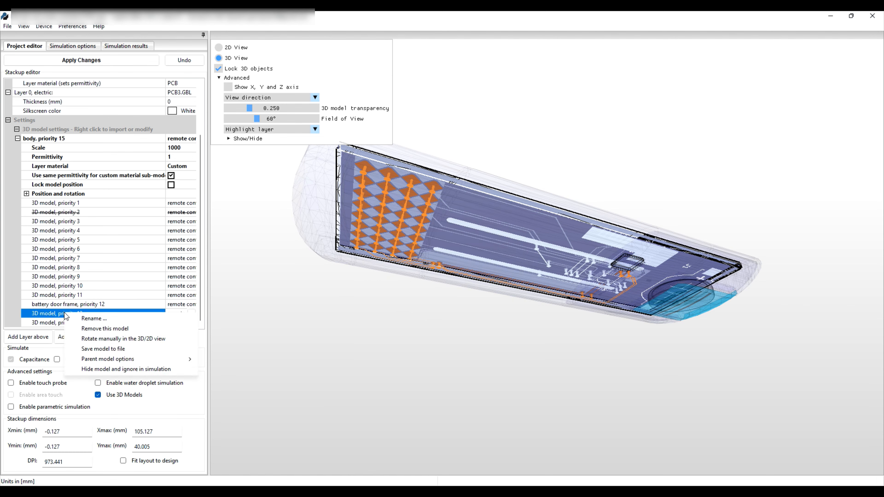
pyautogui.click(85, 317)
pyautogui.write('battery door')
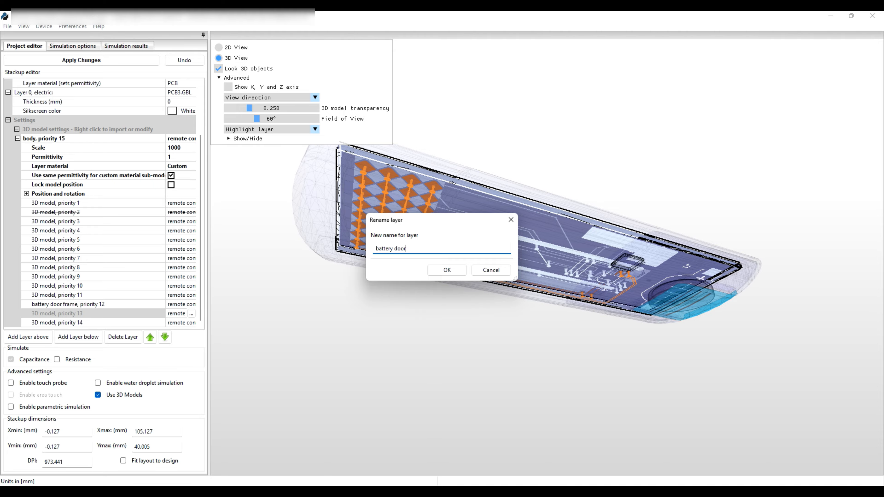
pyautogui.click(451, 270)
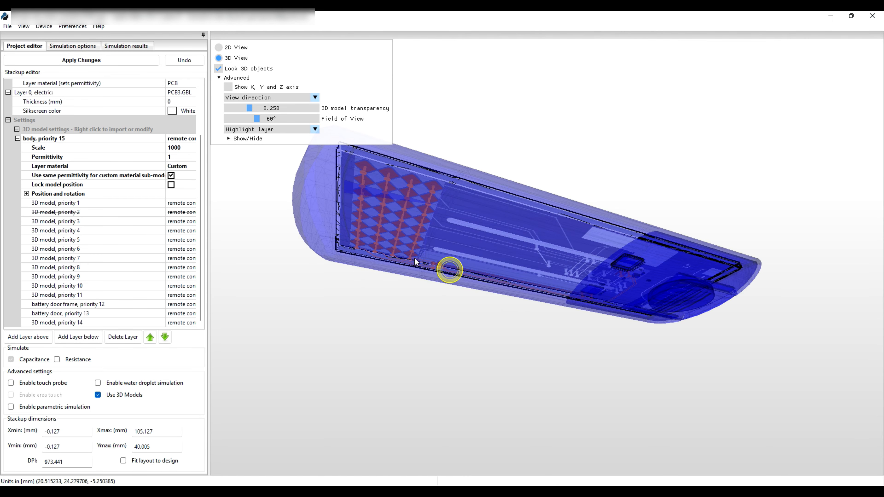
# Rename the priority 14 sub-model to battery
pyautogui.click(70, 323)
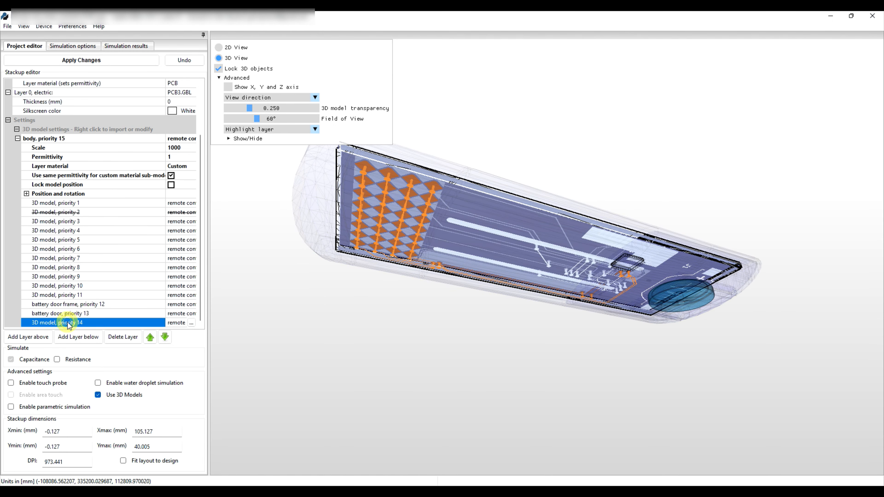
pyautogui.rightClick(69, 324)
pyautogui.click(97, 328)
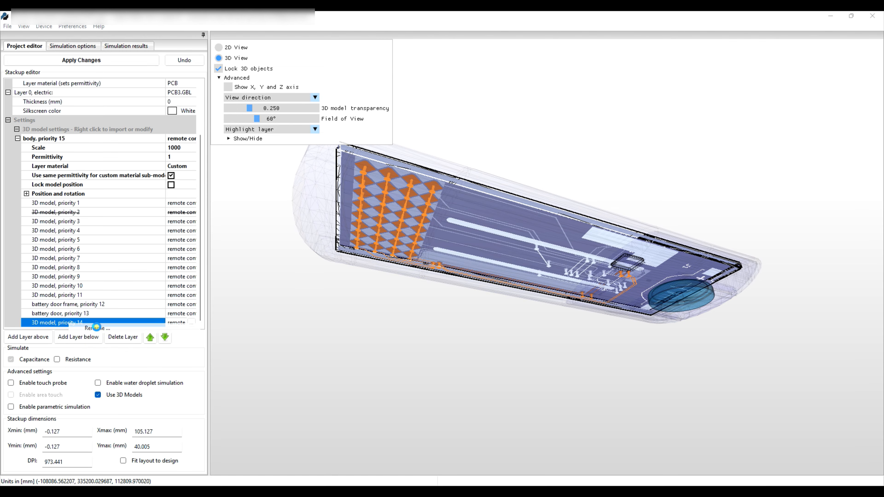
pyautogui.write('battery')
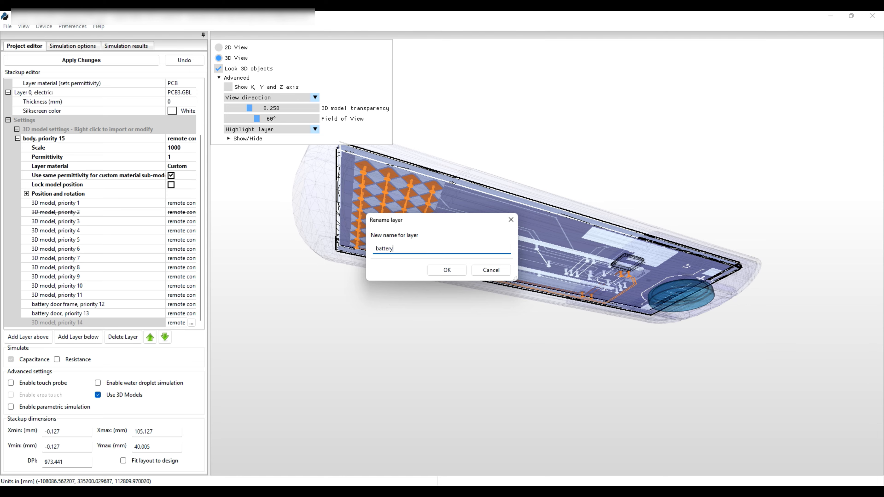
pyautogui.click(456, 270)
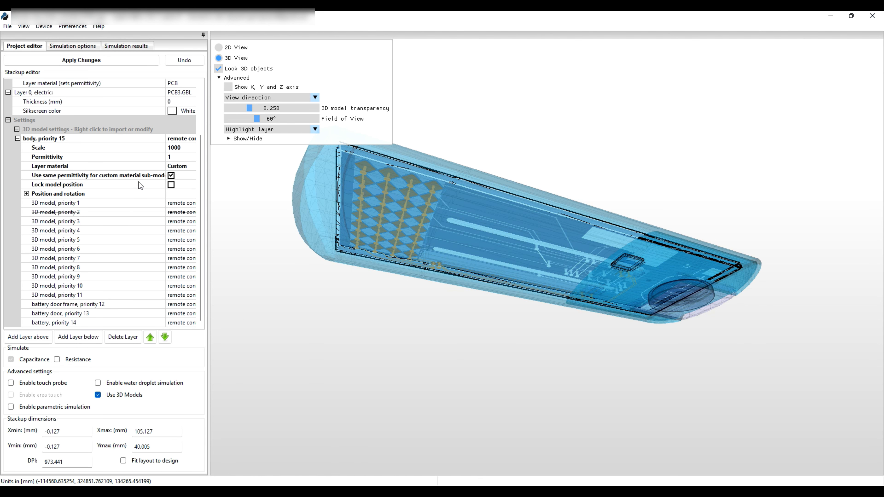
# Set the layer material of the body model to Plastic
pyautogui.click(170, 167)
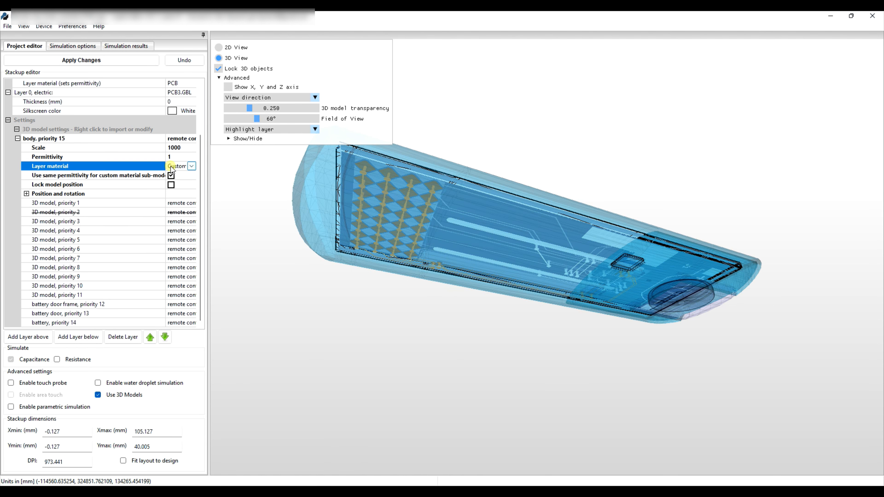
pyautogui.click(191, 166)
pyautogui.click(179, 211)
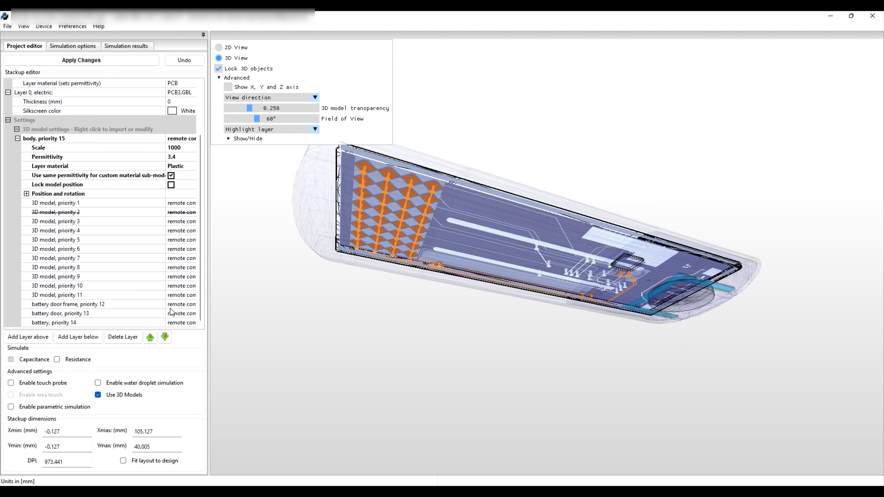
# Set the battery sub-model's layer material to Metallic, turning the shared sub-model permittivity option off for this change and back on
pyautogui.click(171, 176)
pyautogui.moveTo(200, 214); pyautogui.dragTo(203, 326)
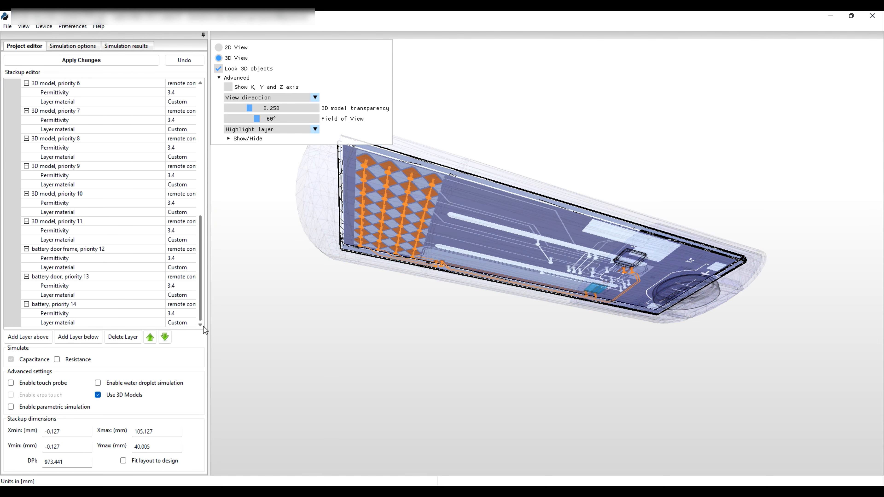
pyautogui.click(180, 322)
pyautogui.click(191, 322)
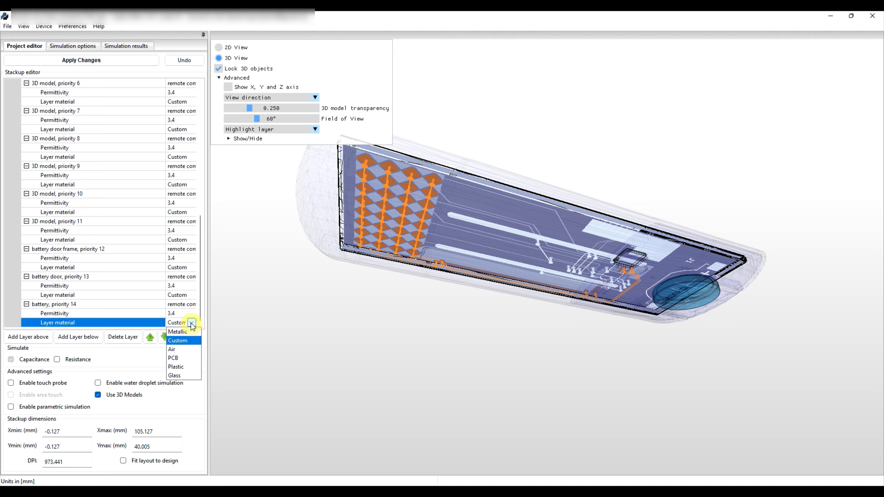
pyautogui.click(181, 335)
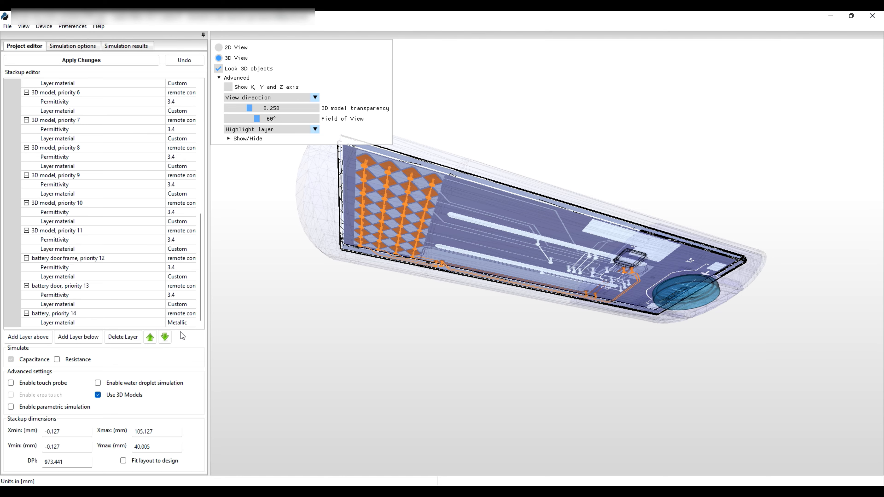
pyautogui.moveTo(201, 307); pyautogui.dragTo(213, 233)
pyautogui.click(171, 139)
# Show a cross section of the remote control model along X and inspect its parts and their materials
pyautogui.scroll(2, 173, 139)
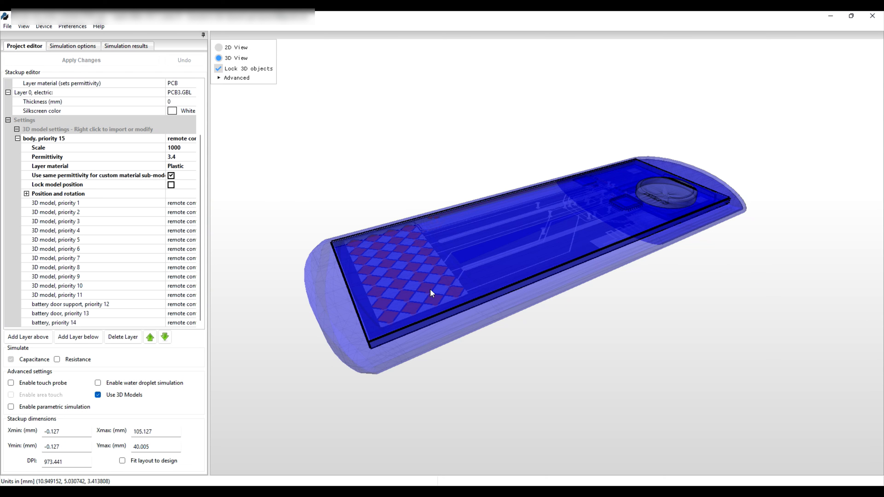
pyautogui.rightClick(496, 227)
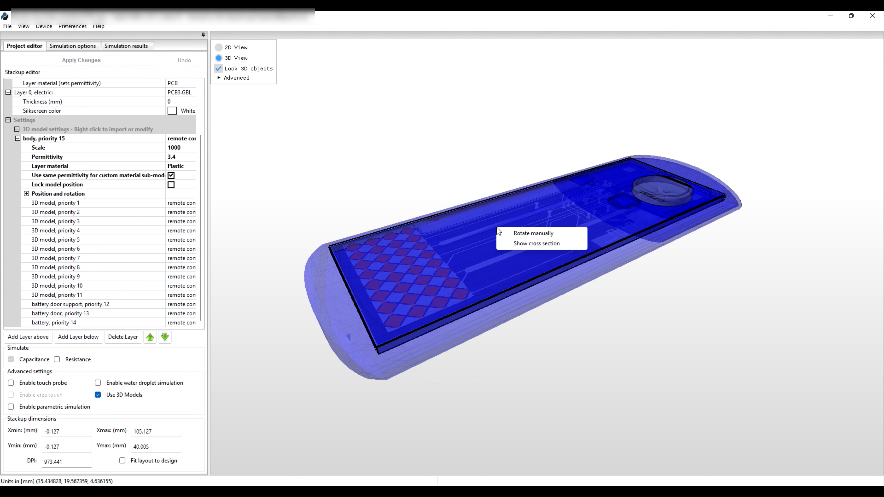
pyautogui.click(517, 240)
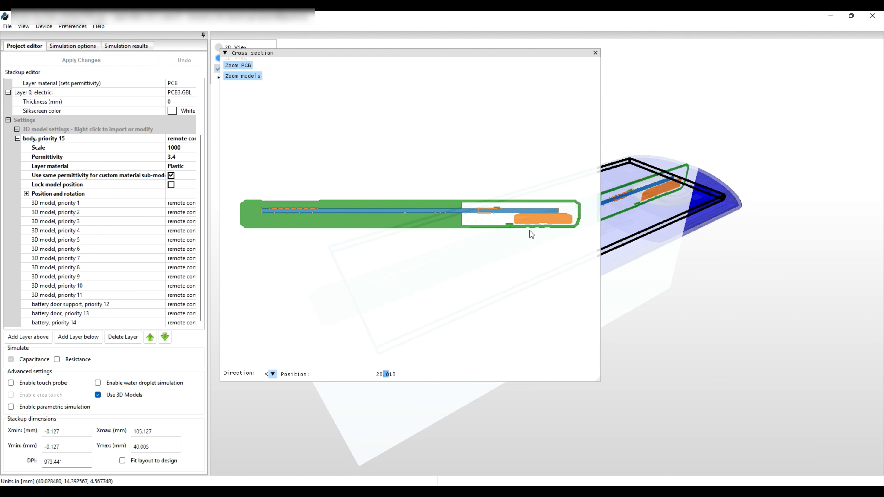
pyautogui.moveTo(533, 219)
pyautogui.moveTo(421, 225)
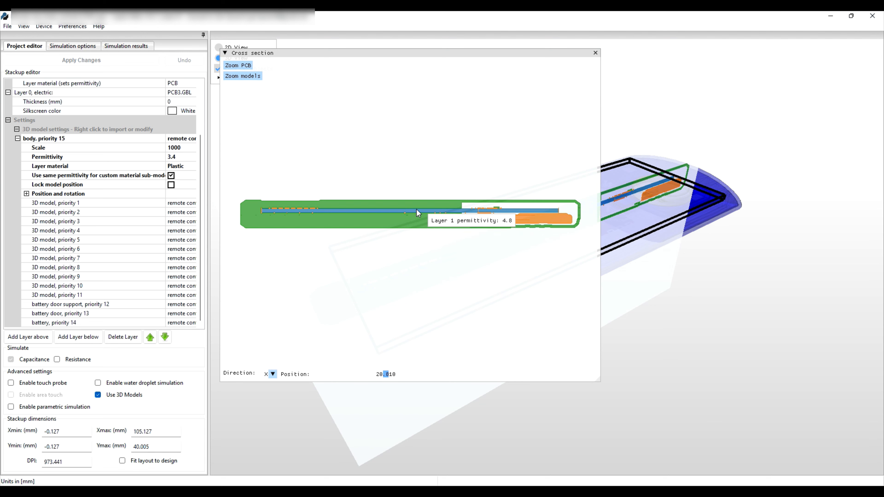
# Switch the cross section to the Y direction, move it to about 95 through the battery, and check the battery and PCB materials
pyautogui.click(272, 374)
pyautogui.click(270, 392)
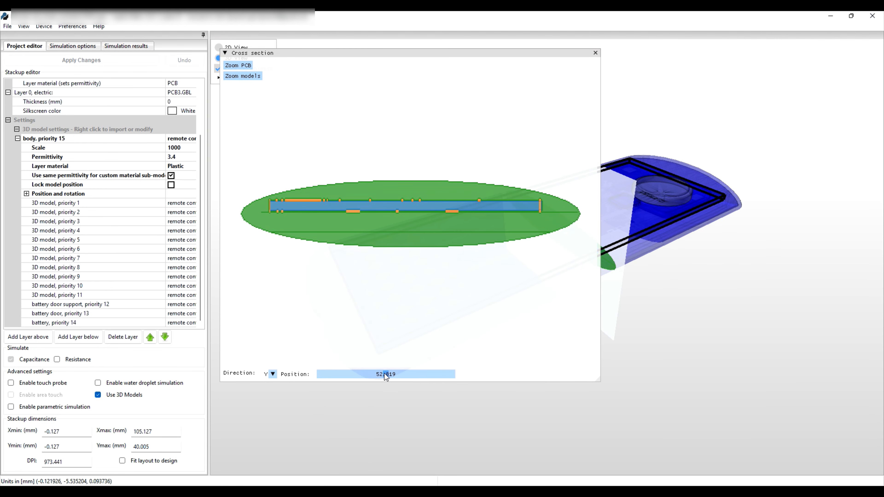
pyautogui.moveTo(387, 376); pyautogui.dragTo(408, 373)
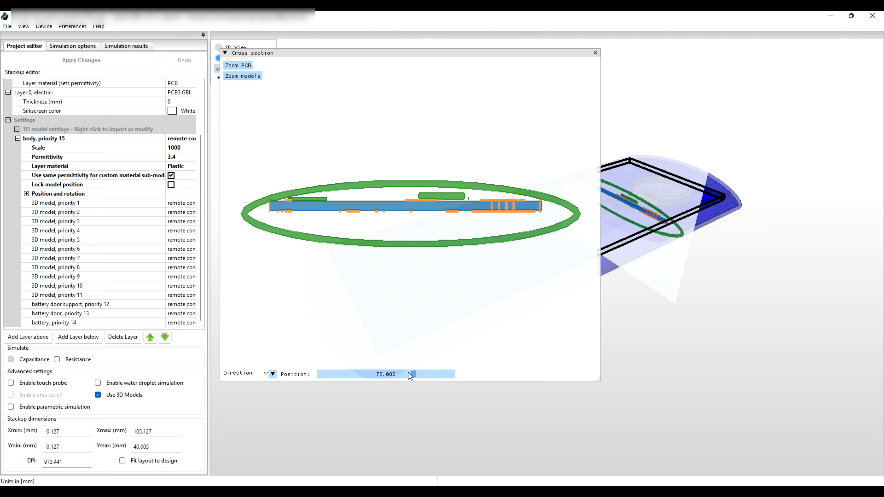
pyautogui.moveTo(414, 372); pyautogui.dragTo(433, 374)
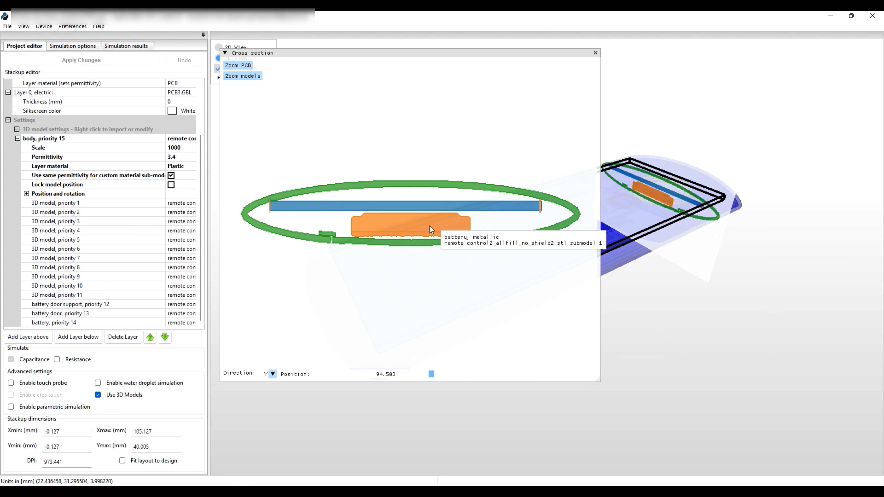
pyautogui.moveTo(429, 207)
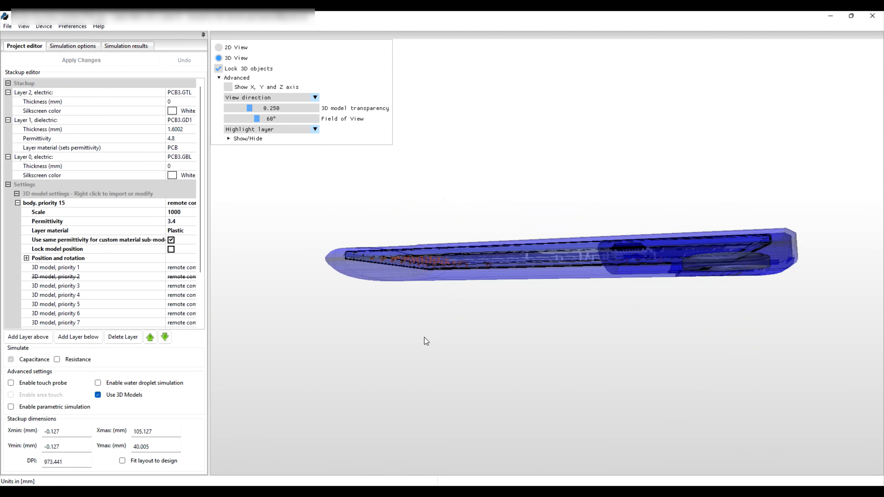
pyautogui.moveTo(424, 337); pyautogui.dragTo(483, 347)
pyautogui.scroll(5, 482, 347)
pyautogui.click(450, 389)
pyautogui.moveTo(291, 216); pyautogui.dragTo(584, 64)
pyautogui.scroll(-5, 584, 64)
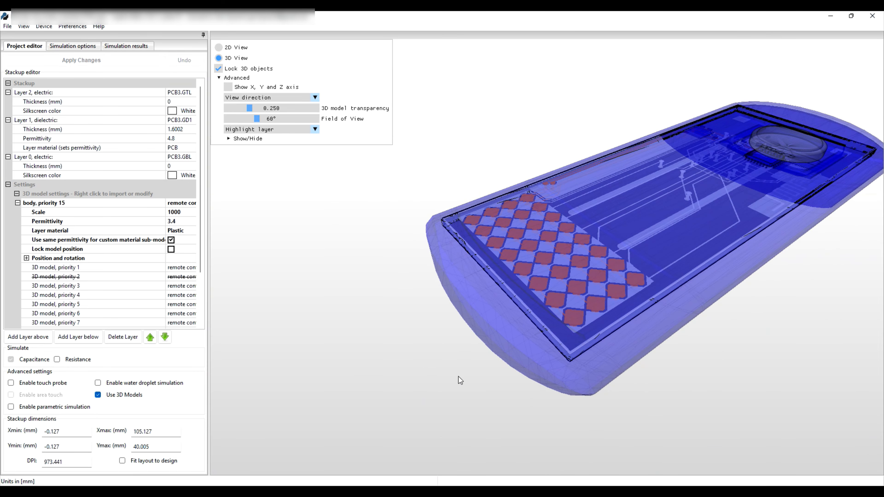